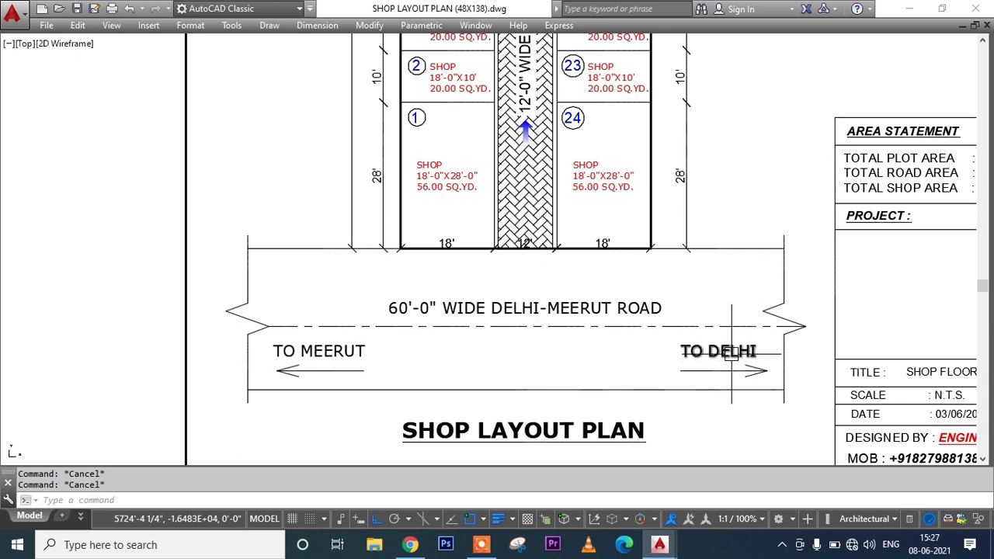
# Examine the numbered shop layout along its 12'-0" wide central passage, from the Delhi-Meerut road frontage to the far end of the plot.
pyautogui.scroll(-2, 517, 360)
pyautogui.moveTo(625, 181); pyautogui.dragTo(602, 358, button='middle')
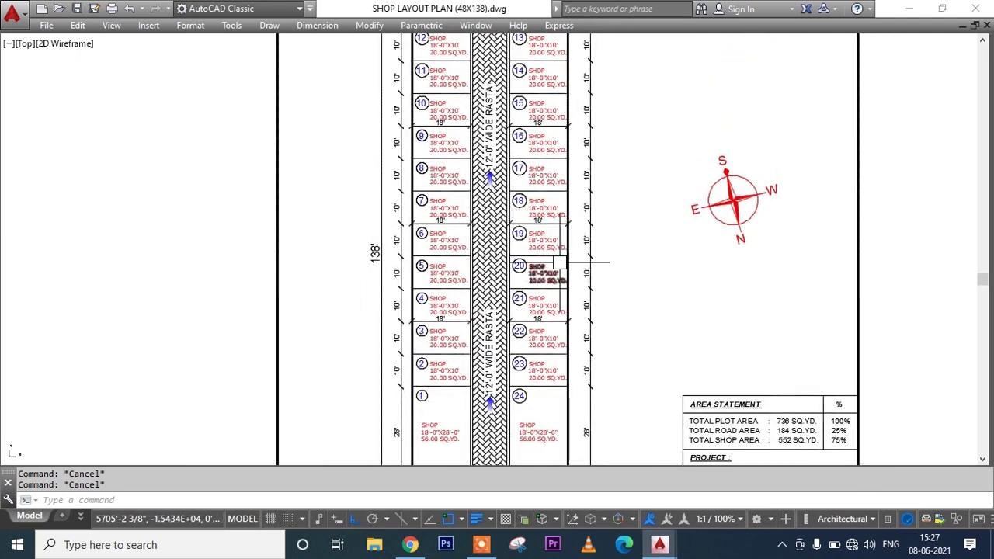
pyautogui.moveTo(613, 373); pyautogui.dragTo(614, 318, button='middle')
pyautogui.scroll(2, 473, 438)
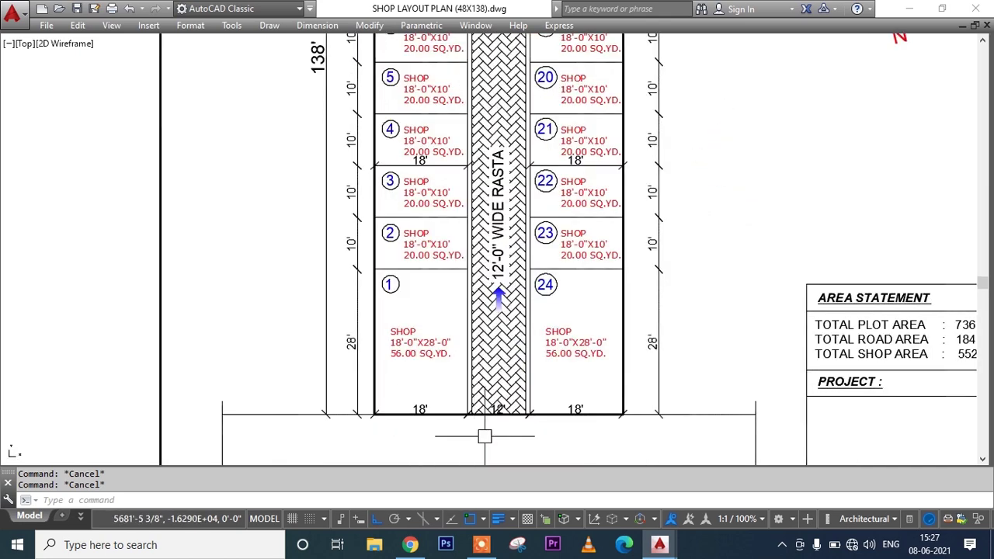
pyautogui.scroll(-2, 501, 398)
pyautogui.moveTo(506, 319)
pyautogui.mouseDown(button='middle')
pyautogui.moveTo(500, 430)
pyautogui.moveTo(514, 356)
pyautogui.mouseUp(button='middle')
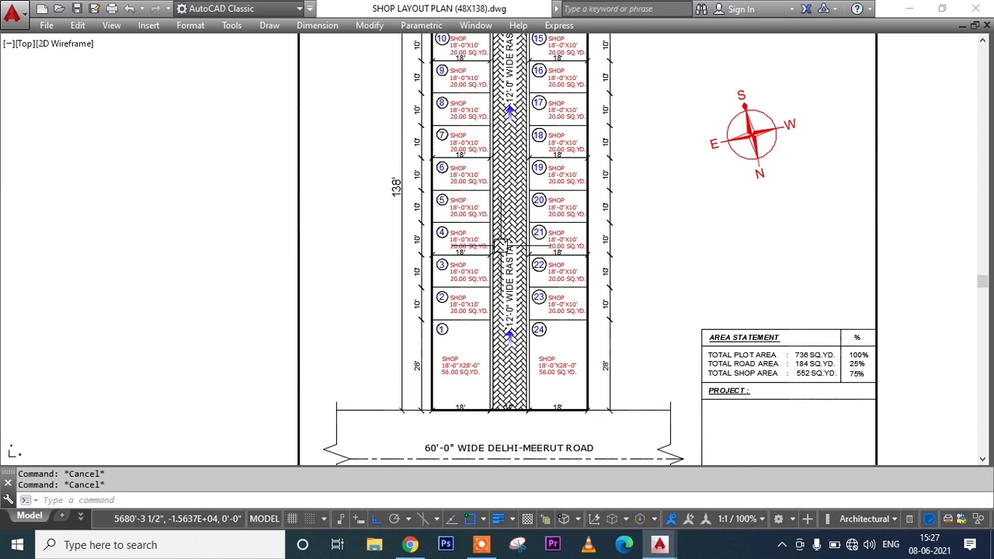
pyautogui.scroll(2, 499, 417)
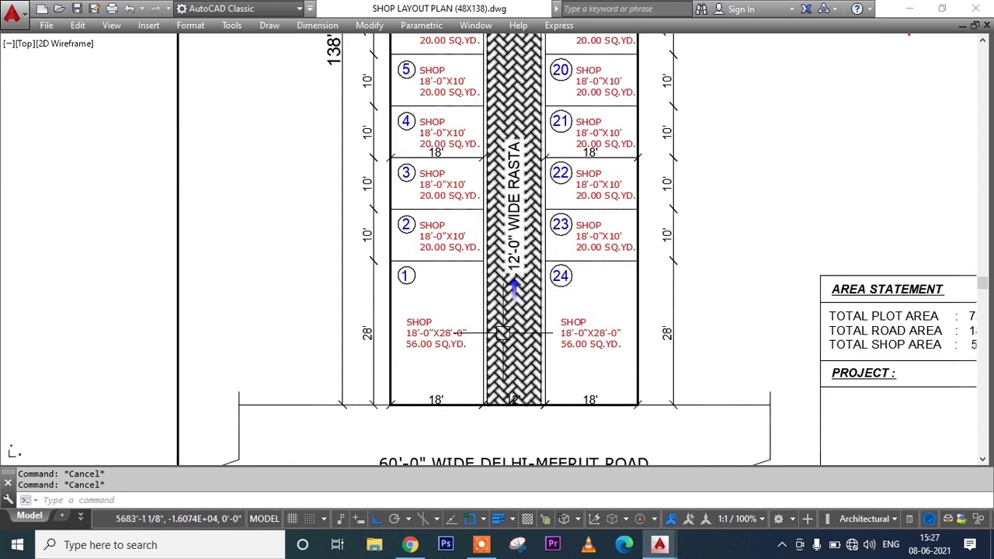
pyautogui.scroll(-4, 489, 318)
pyautogui.moveTo(477, 287); pyautogui.dragTo(476, 382)
pyautogui.moveTo(477, 287); pyautogui.dragTo(477, 386, button='middle')
pyautogui.moveTo(577, 173); pyautogui.dragTo(577, 245, button='middle')
pyautogui.scroll(2, 469, 143)
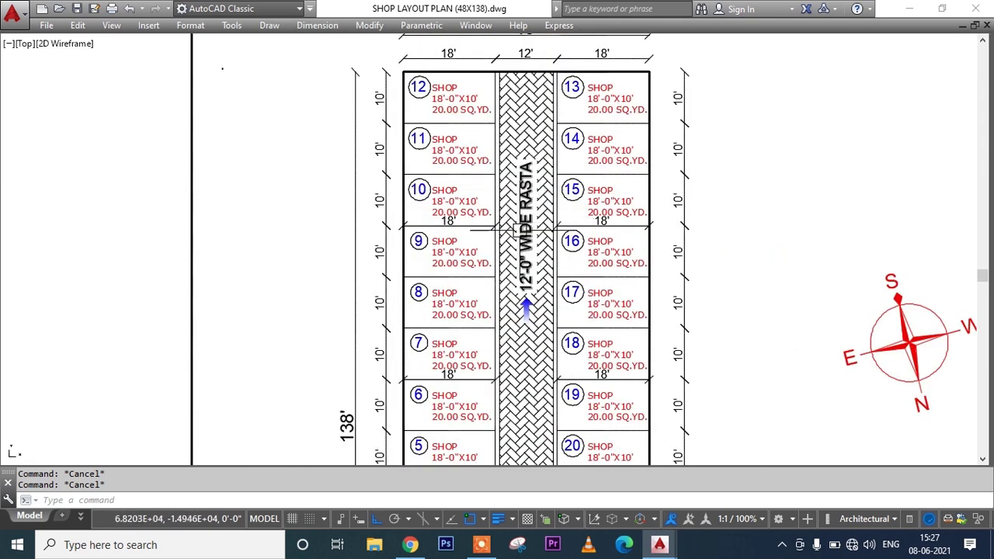
pyautogui.moveTo(508, 222); pyautogui.dragTo(510, 263, button='middle')
pyautogui.scroll(2, 475, 140)
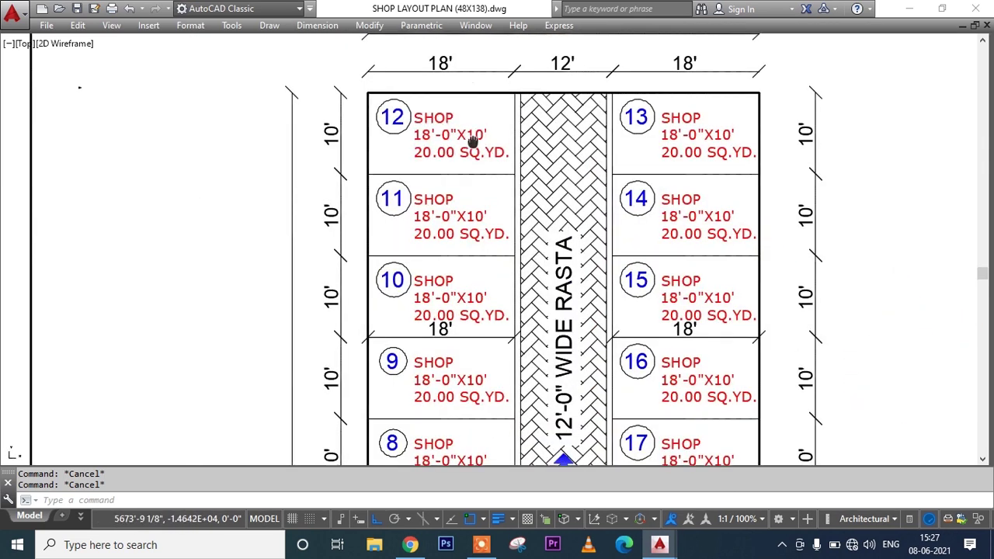
pyautogui.moveTo(476, 140); pyautogui.dragTo(475, 172, button='middle')
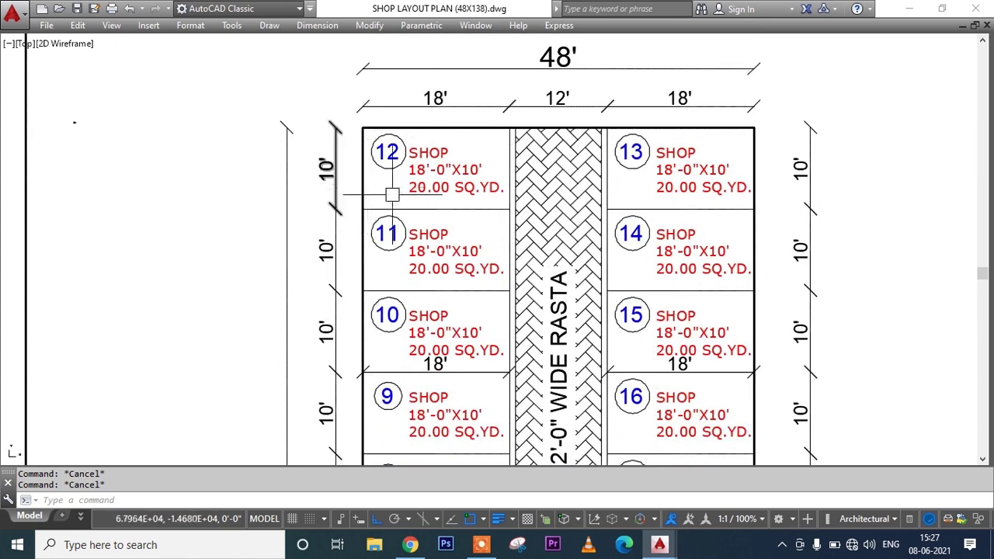
pyautogui.scroll(-4, 497, 201)
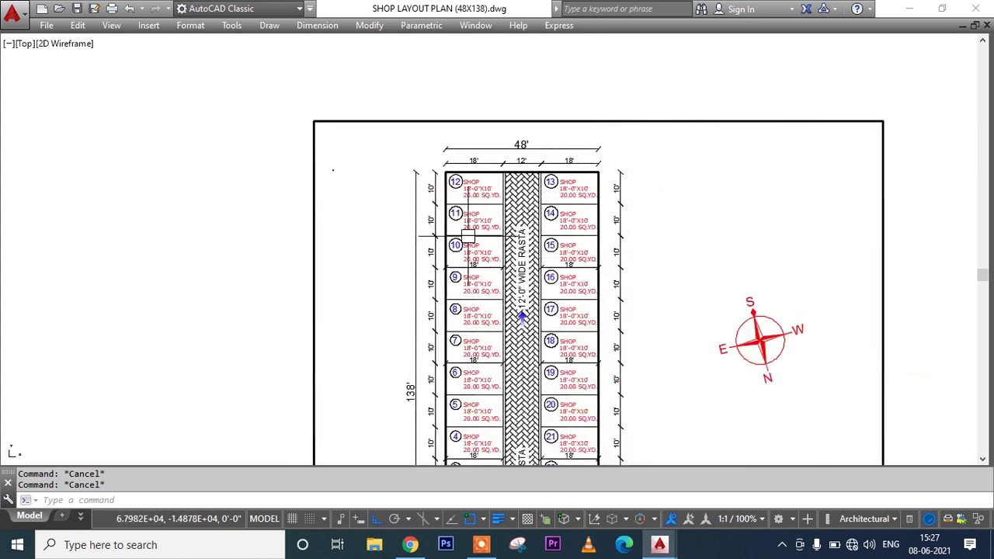
pyautogui.moveTo(534, 359); pyautogui.dragTo(529, 225, button='middle')
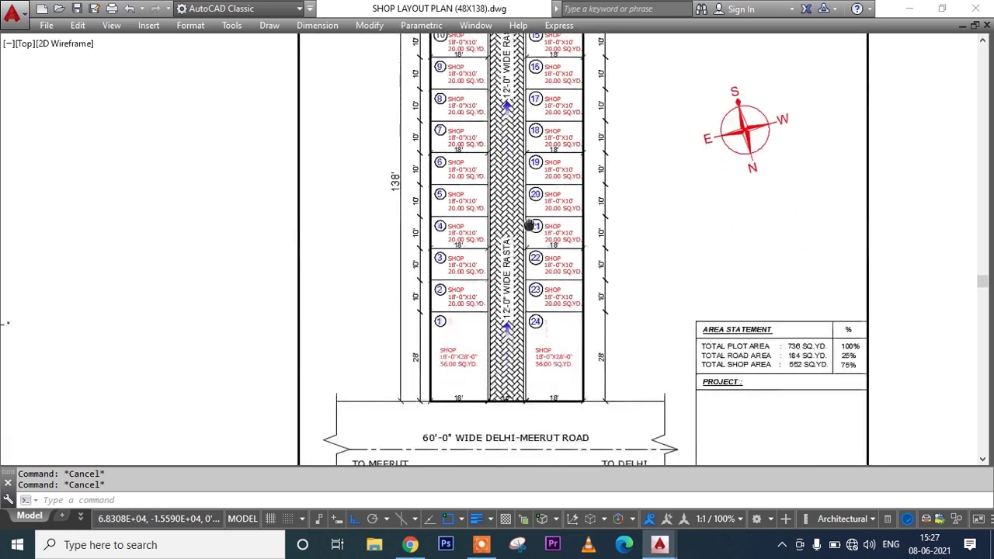
# Inspect front shops 1 and 24 beside the passage entrance and the numbered shop rows behind them.
pyautogui.scroll(4, 470, 392)
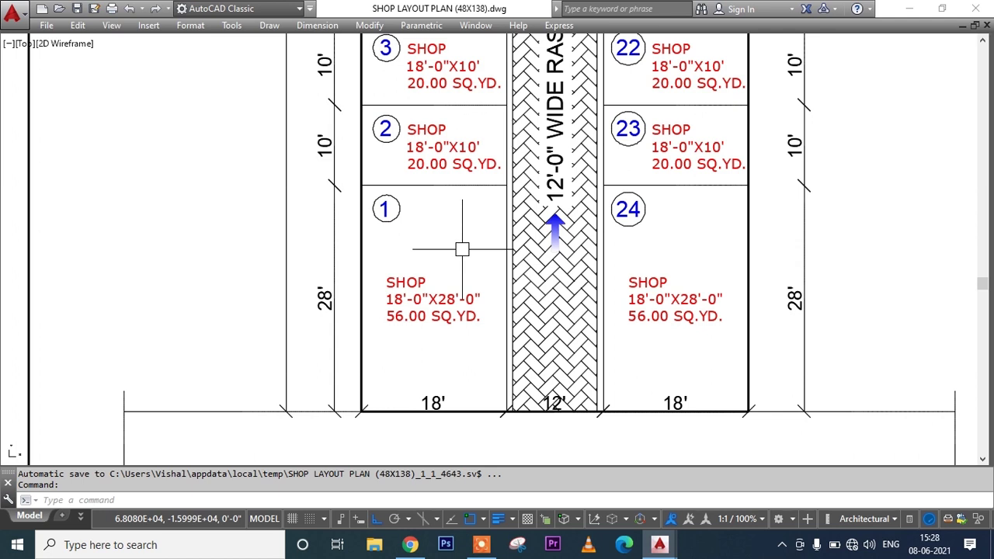
pyautogui.moveTo(459, 342)
pyautogui.mouseDown(button='middle')
pyautogui.moveTo(450, 349)
pyautogui.moveTo(402, 313)
pyautogui.moveTo(419, 307)
pyautogui.mouseUp(button='middle')
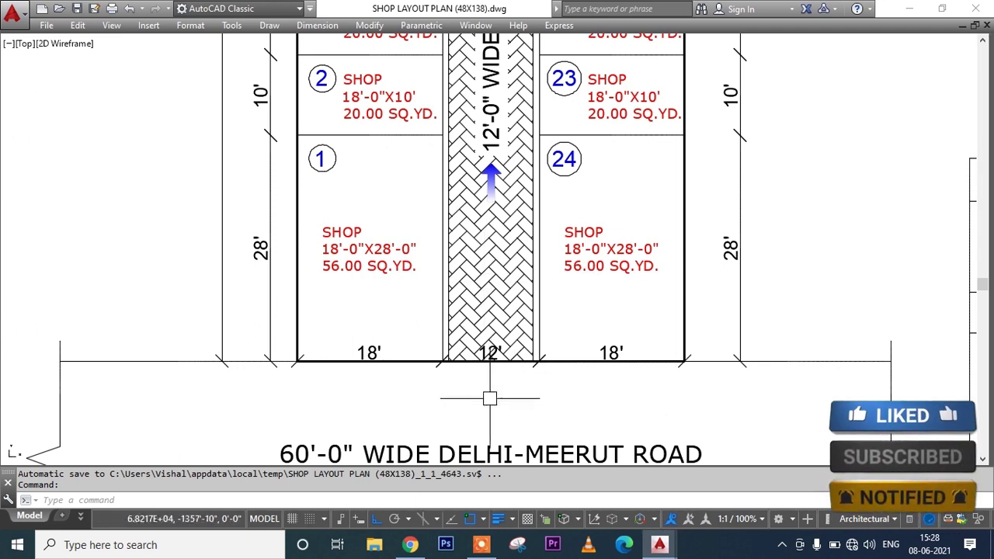
pyautogui.moveTo(502, 266); pyautogui.dragTo(502, 273, button='middle')
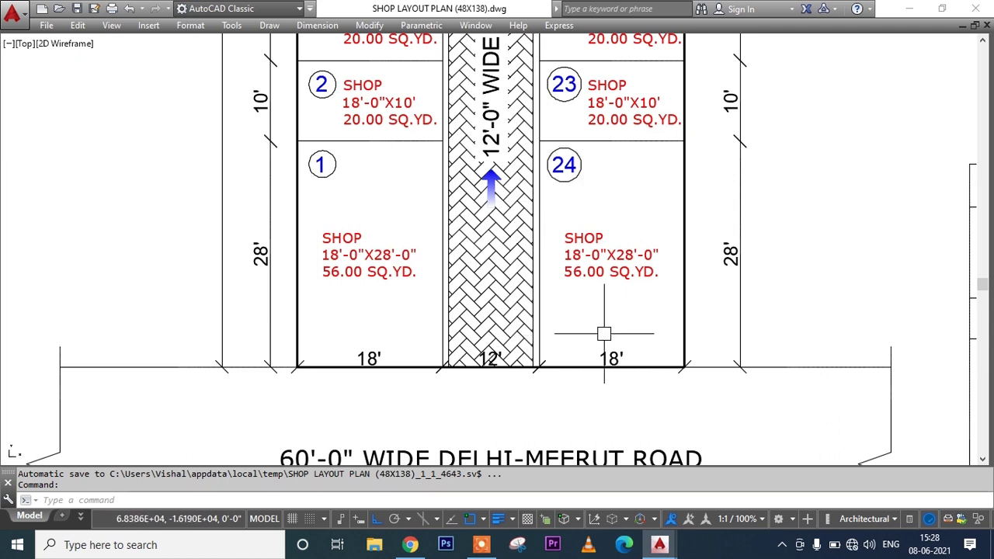
pyautogui.scroll(-2, 605, 334)
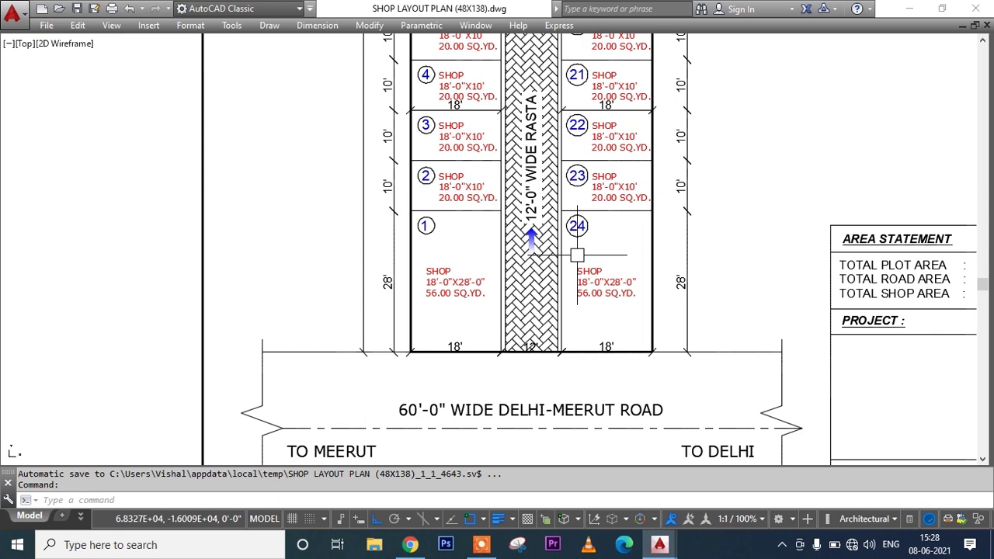
pyautogui.scroll(-2, 582, 255)
pyautogui.moveTo(604, 240); pyautogui.dragTo(583, 367, button='middle')
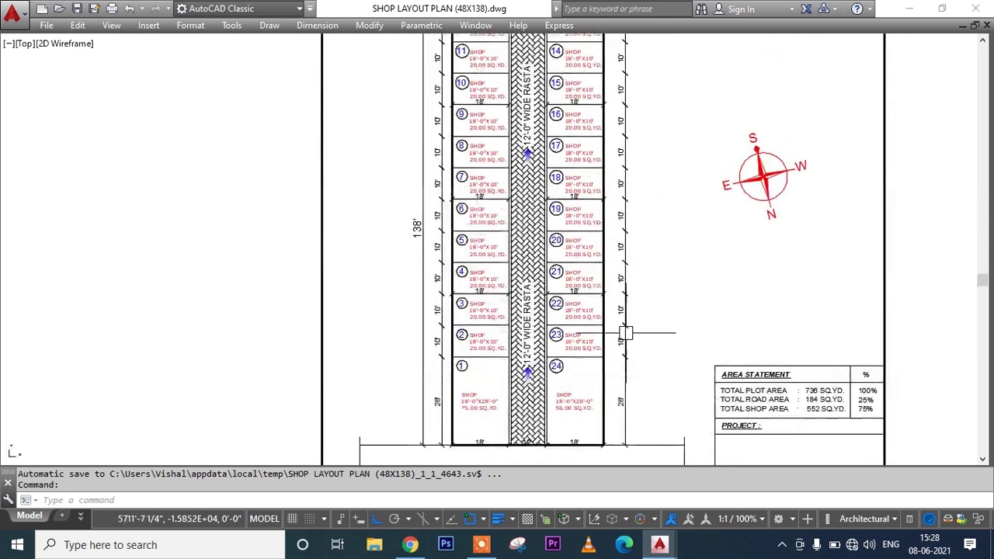
pyautogui.moveTo(681, 187); pyautogui.dragTo(675, 265, button='middle')
pyautogui.click(663, 266)
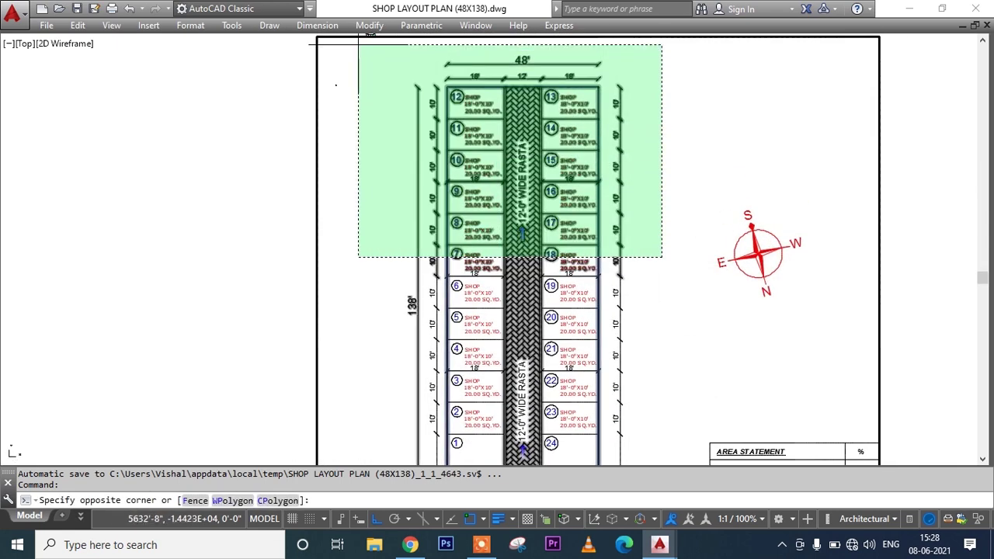
pyautogui.click(656, 156)
pyautogui.scroll(-2, 645, 224)
pyautogui.scroll(2, 620, 361)
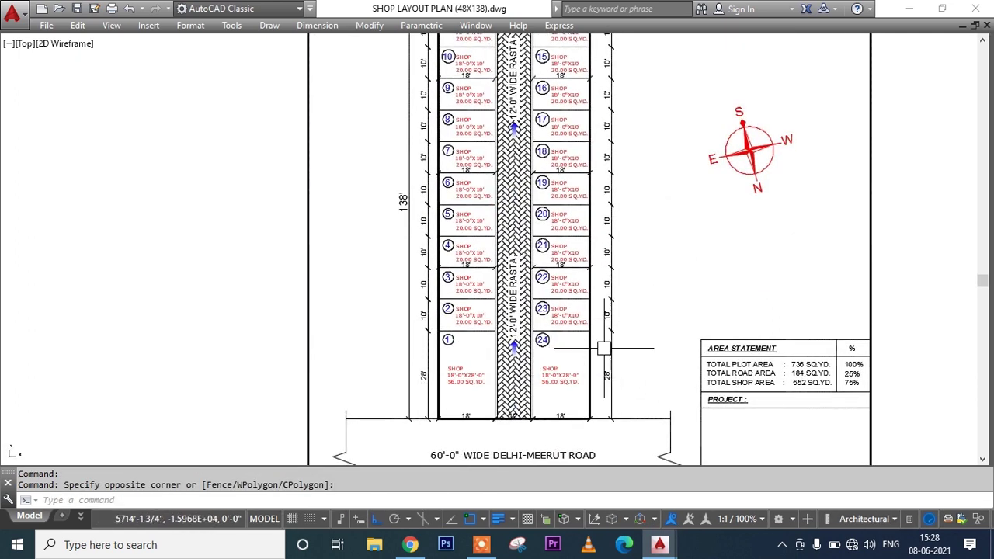
pyautogui.moveTo(460, 351); pyautogui.dragTo(457, 379, button='middle')
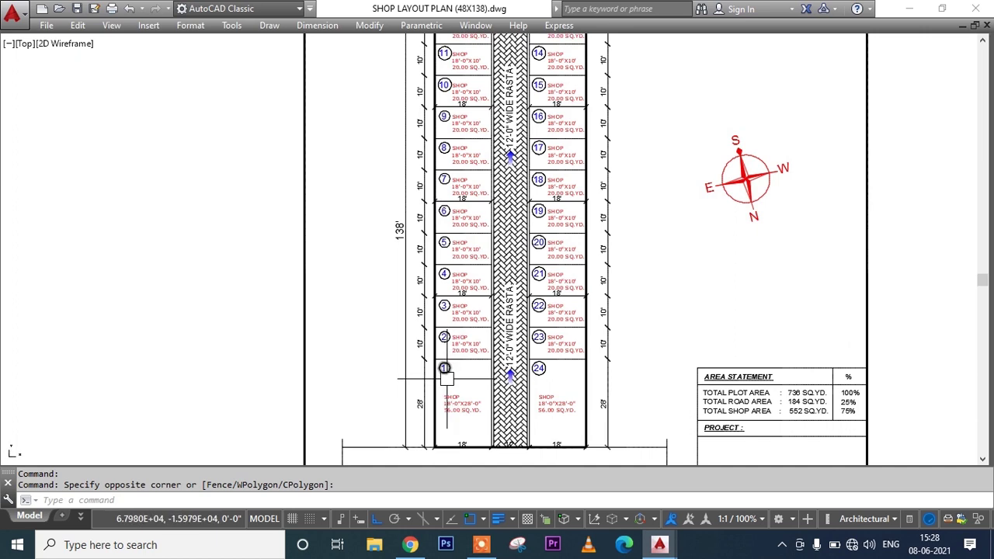
pyautogui.scroll(2, 446, 379)
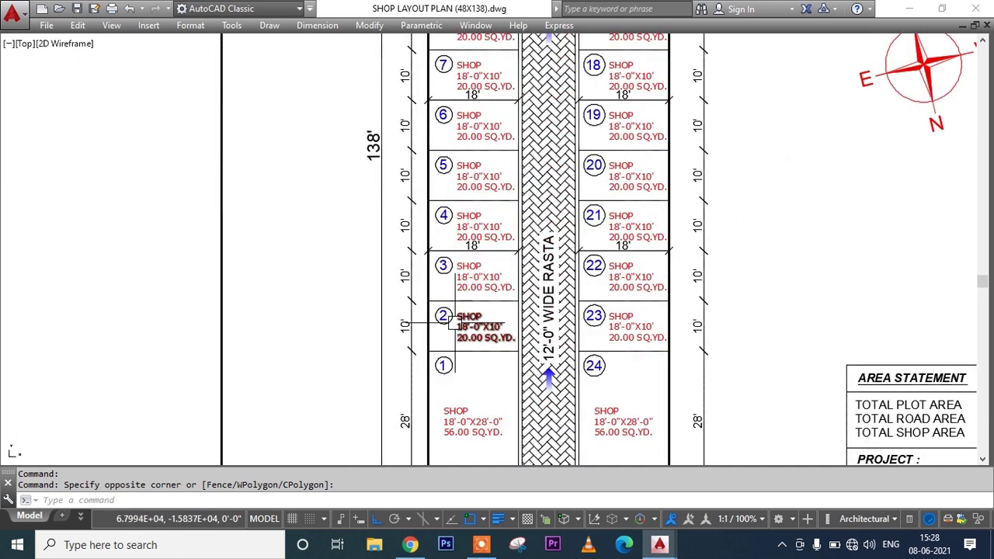
pyautogui.moveTo(475, 383)
pyautogui.mouseDown(button='middle')
pyautogui.moveTo(456, 349)
pyautogui.moveTo(459, 370)
pyautogui.mouseUp(button='middle')
pyautogui.moveTo(450, 303); pyautogui.dragTo(449, 341, button='middle')
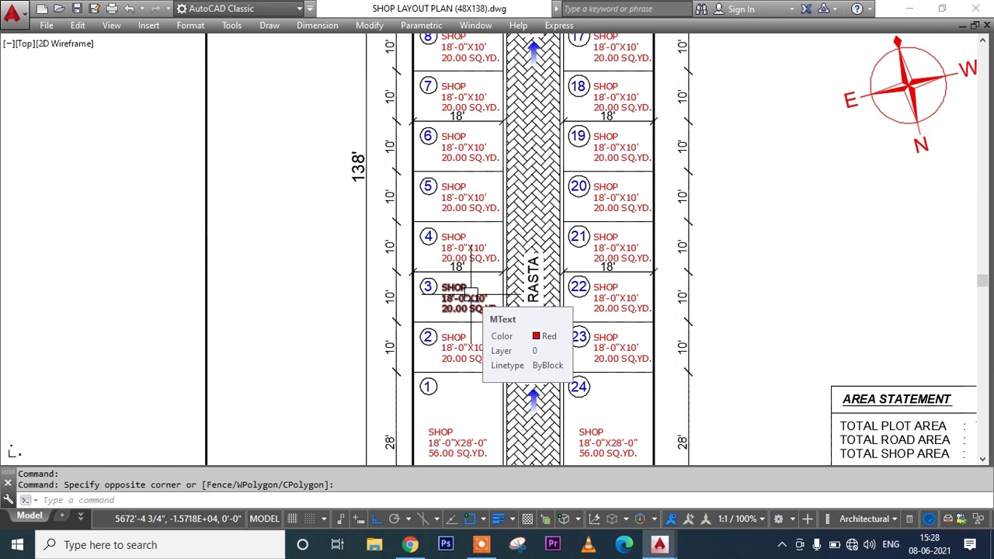
pyautogui.scroll(-2, 471, 298)
pyautogui.moveTo(627, 262); pyautogui.dragTo(625, 304, button='middle')
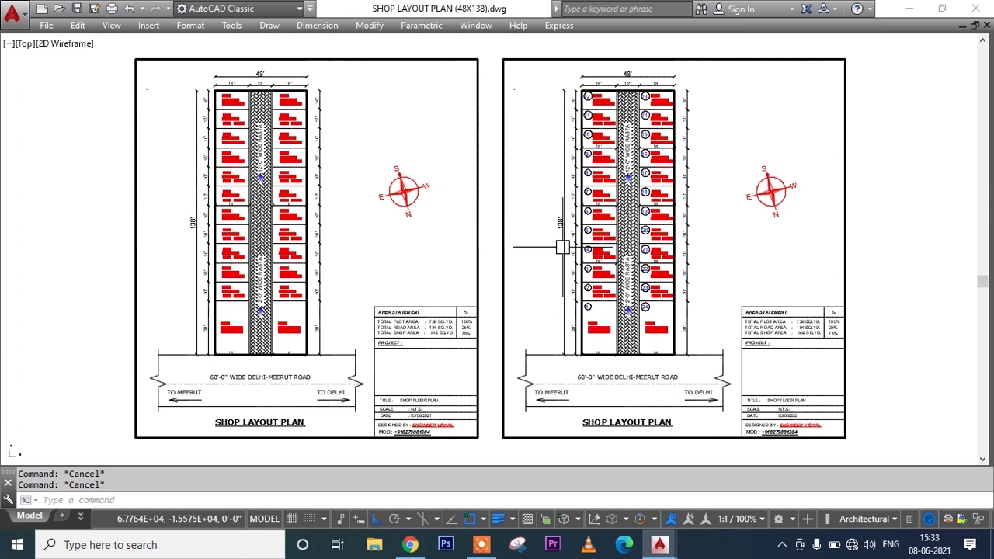
# Compare the shop layout sheet without shop numbers with the numbered sheet beside it.
pyautogui.scroll(2, 611, 228)
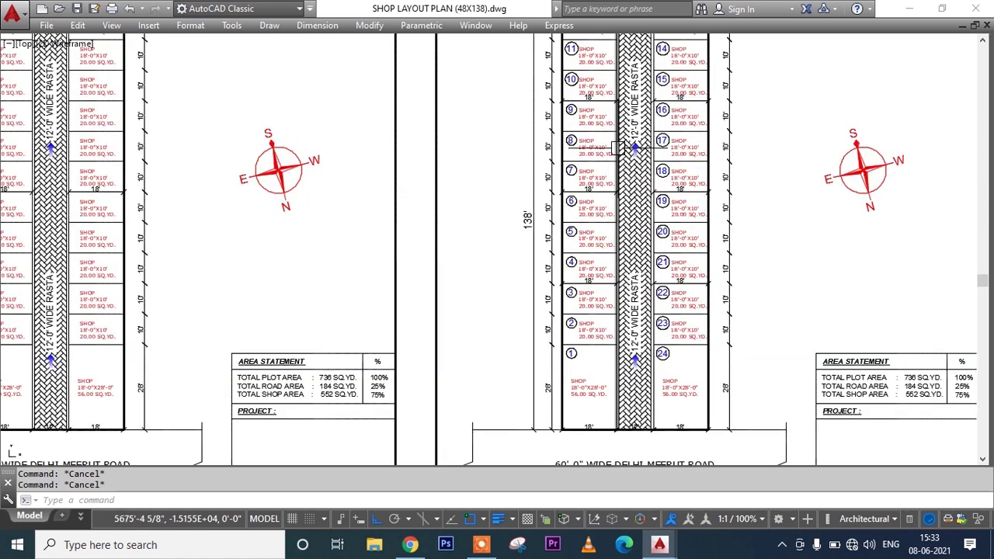
pyautogui.scroll(-5, 622, 228)
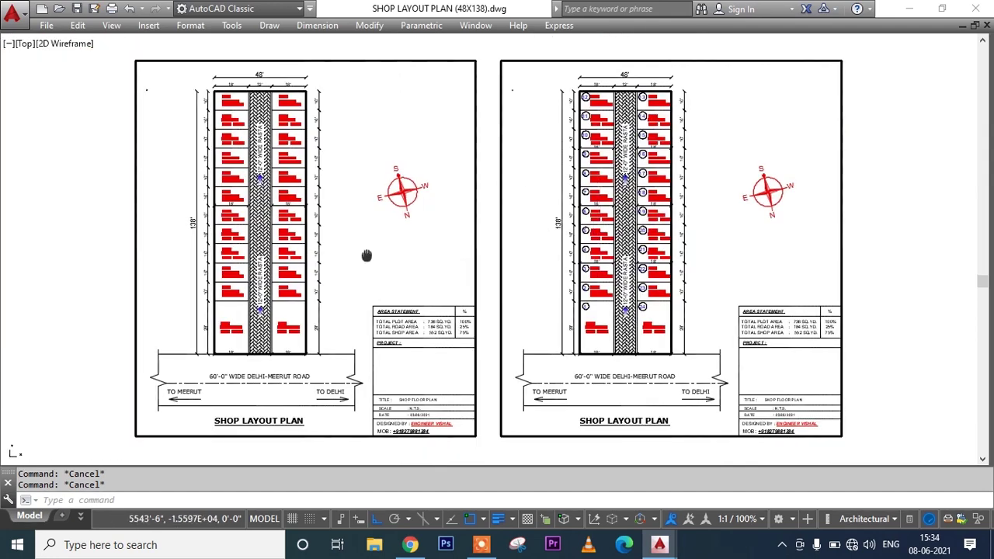
pyautogui.scroll(5, 278, 248)
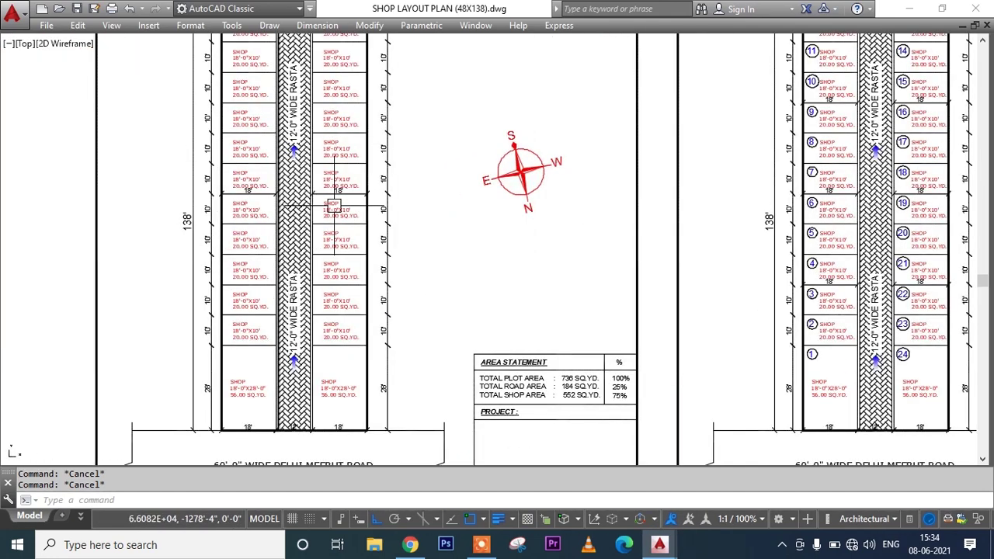
pyautogui.moveTo(281, 241); pyautogui.dragTo(375, 288, button='middle')
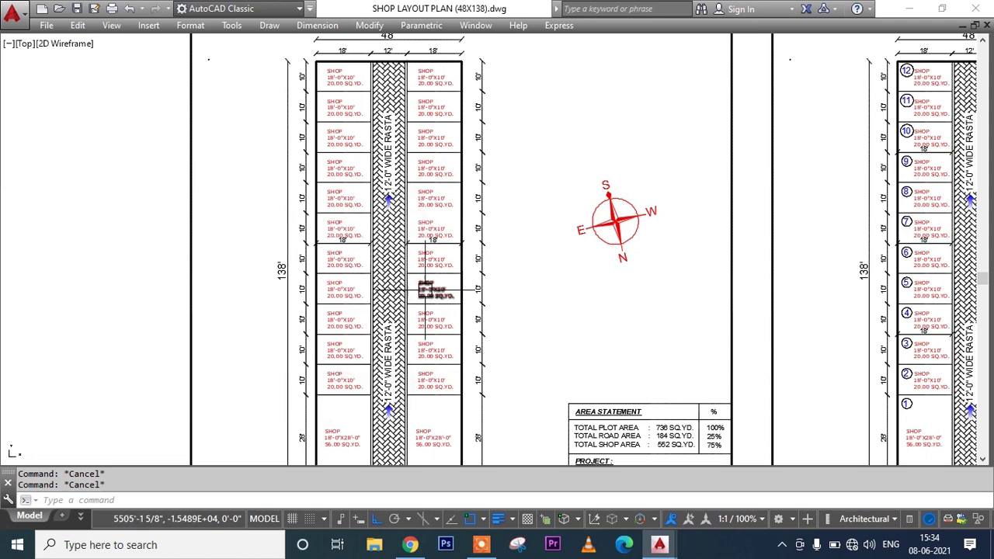
pyautogui.moveTo(495, 315); pyautogui.dragTo(534, 316, button='middle')
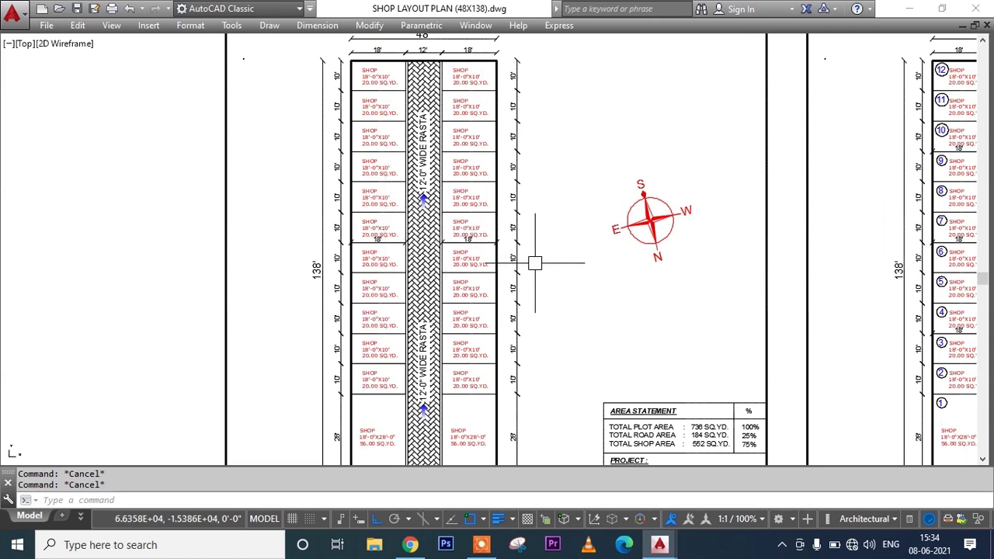
pyautogui.moveTo(707, 328)
pyautogui.mouseDown(button='middle')
pyautogui.moveTo(350, 349)
pyautogui.moveTo(294, 333)
pyautogui.mouseUp(button='middle')
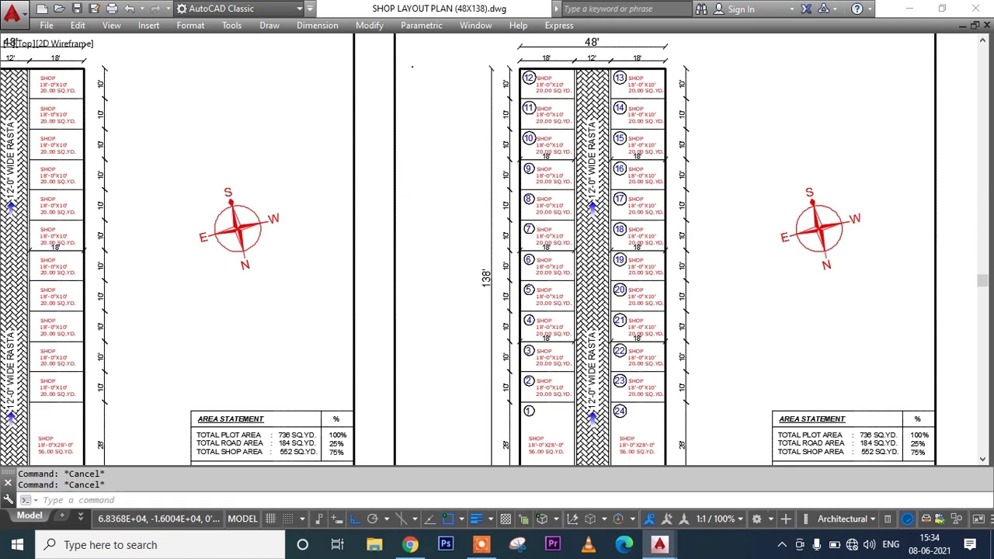
pyautogui.scroll(2, 625, 420)
pyautogui.scroll(-3, 606, 402)
pyautogui.scroll(1, 609, 400)
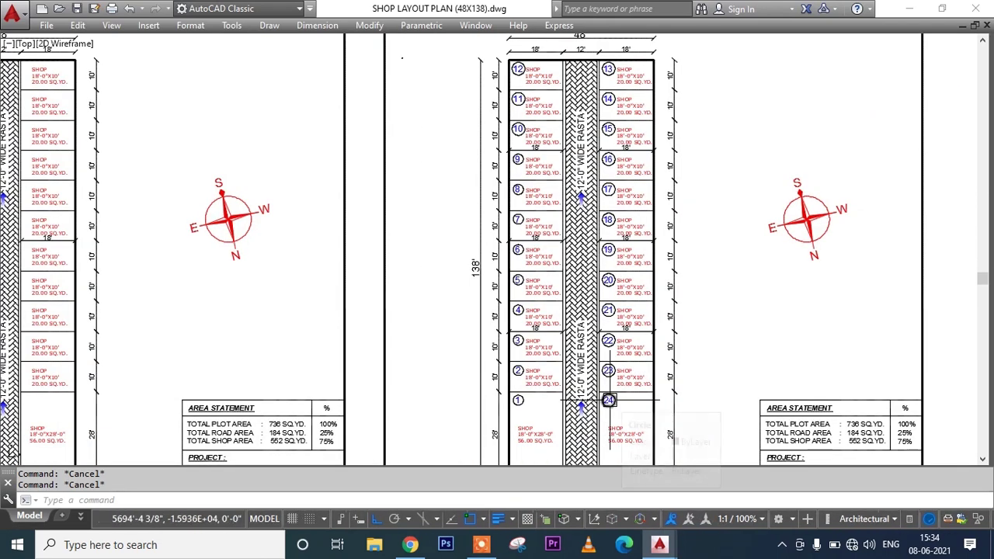
pyautogui.scroll(-2, 609, 400)
pyautogui.moveTo(484, 355)
pyautogui.mouseDown(button='middle')
pyautogui.moveTo(508, 339)
pyautogui.moveTo(524, 296)
pyautogui.mouseUp(button='middle')
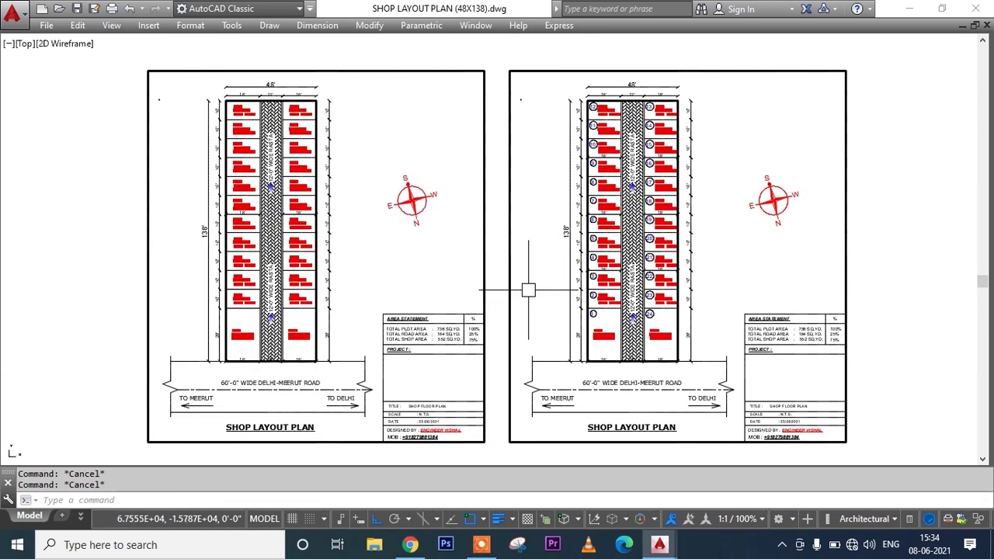
# Stretch the upper end of the unnumbered shop plan upward by 24 inches to deepen the third shop row from the top.
pyautogui.moveTo(382, 278); pyautogui.dragTo(481, 280, button='middle')
pyautogui.scroll(2, 376, 270)
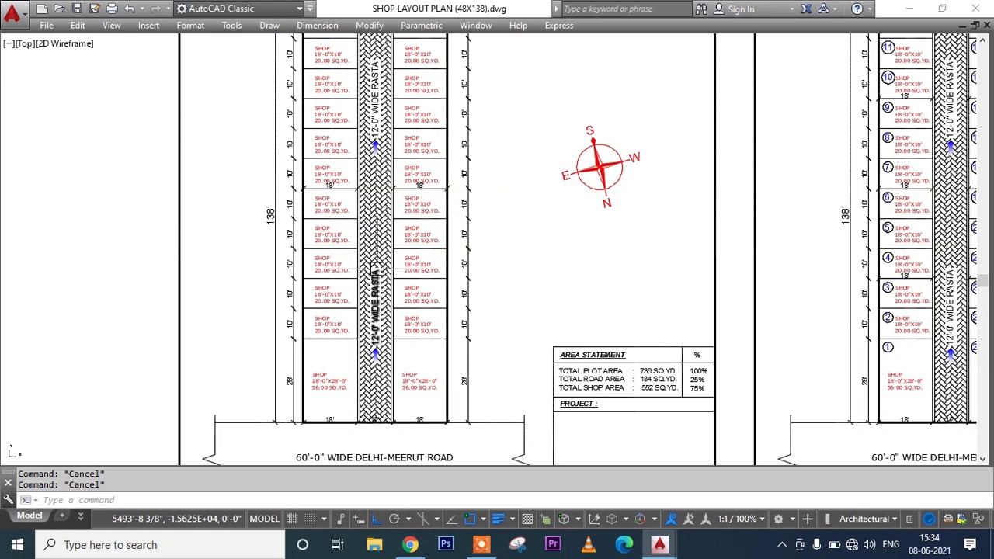
pyautogui.moveTo(451, 235)
pyautogui.mouseDown(button='middle')
pyautogui.moveTo(463, 325)
pyautogui.moveTo(451, 265)
pyautogui.mouseUp(button='middle')
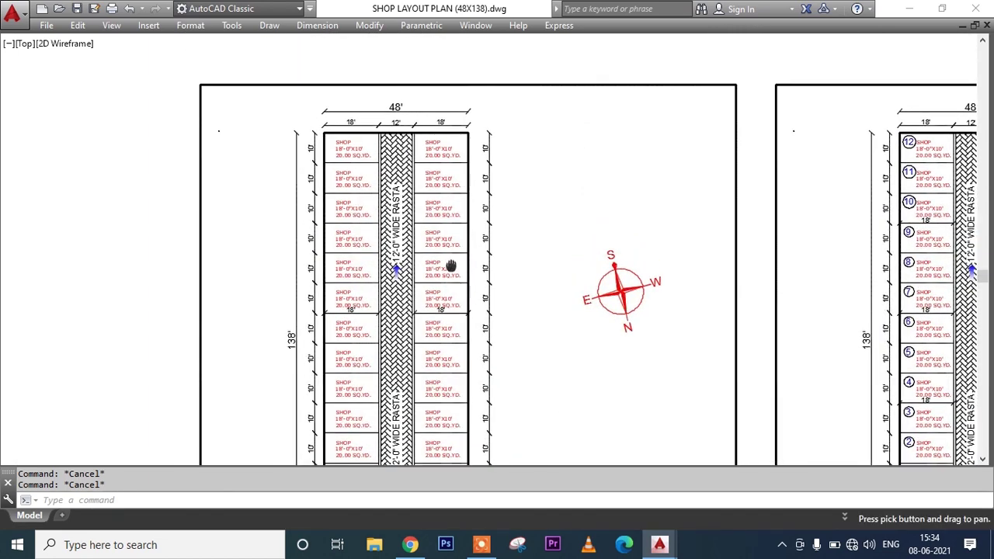
pyautogui.scroll(4, 475, 251)
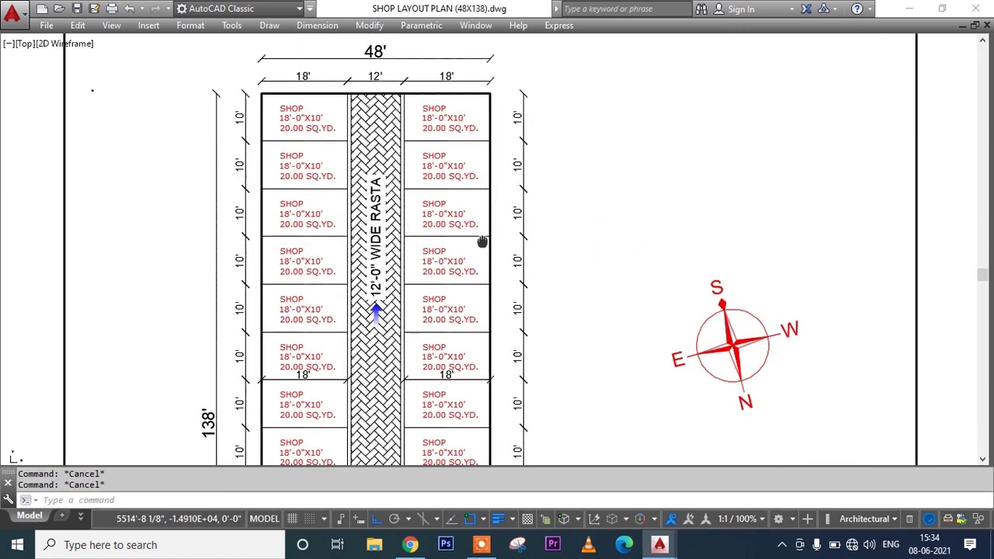
pyautogui.moveTo(433, 257); pyautogui.dragTo(498, 306, button='middle')
pyautogui.click(697, 303)
pyautogui.moveTo(333, 225); pyautogui.dragTo(425, 260, button='middle')
pyautogui.scroll(-2, 256, 185)
pyautogui.click(214, 148)
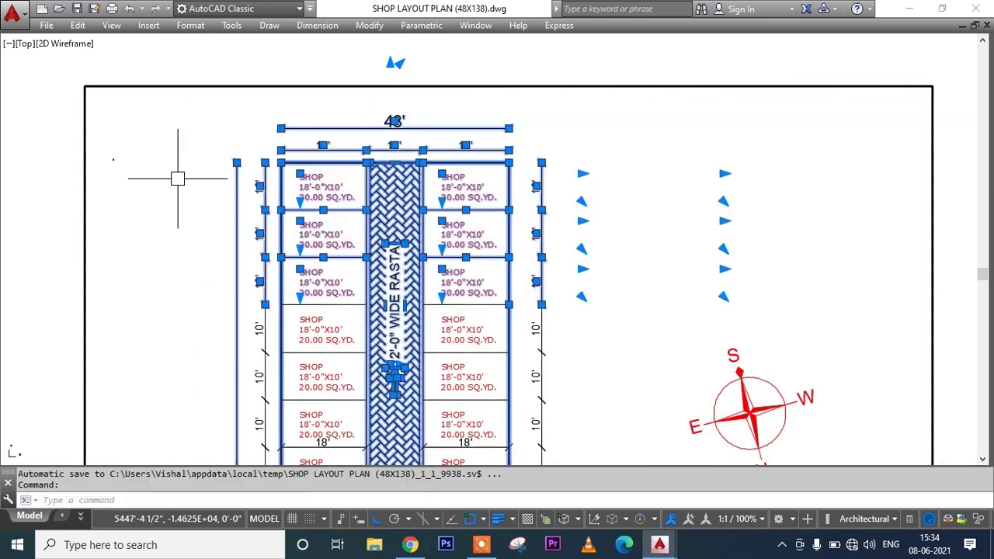
pyautogui.write('s')
pyautogui.press('Return')
pyautogui.click(163, 245)
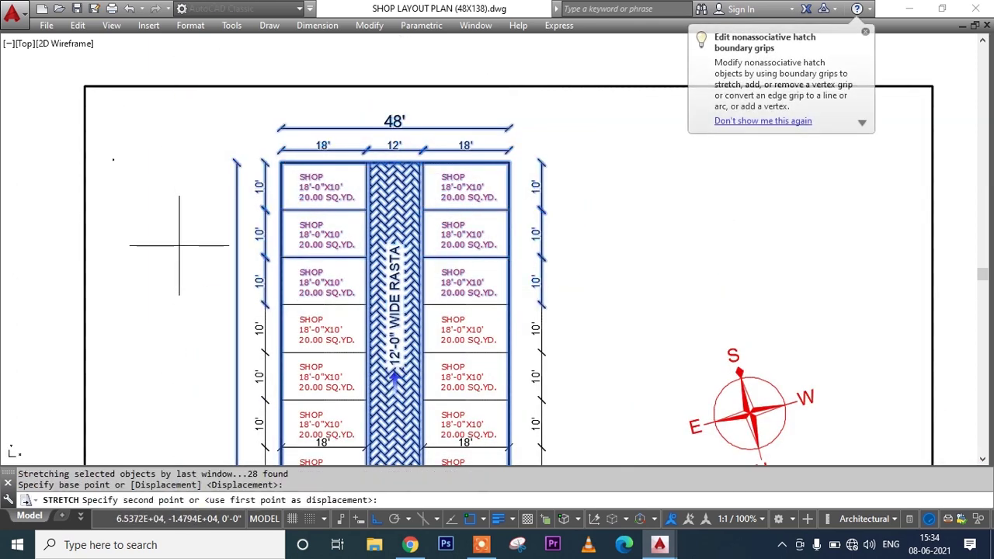
pyautogui.press('Return')
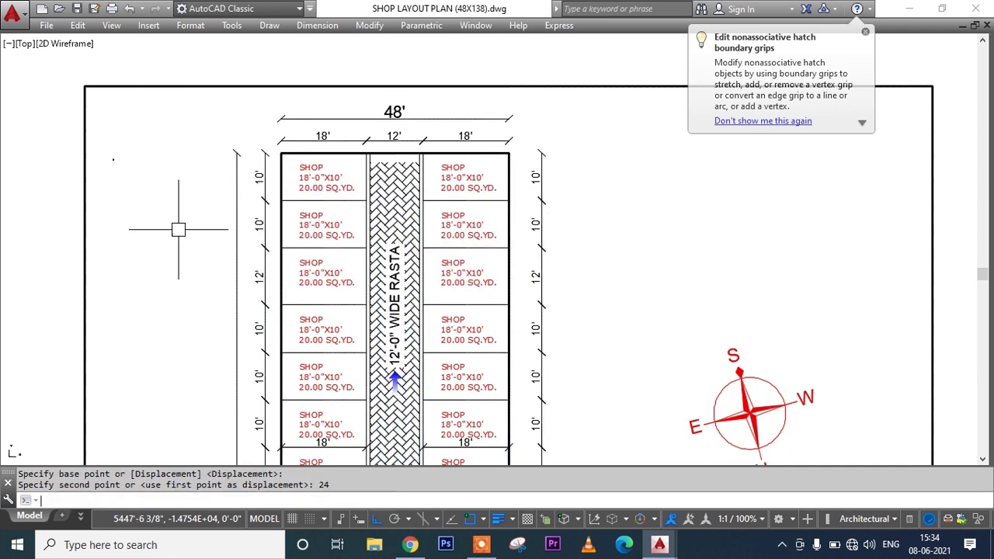
pyautogui.scroll(2, 489, 266)
pyautogui.moveTo(490, 288); pyautogui.dragTo(481, 330, button='middle')
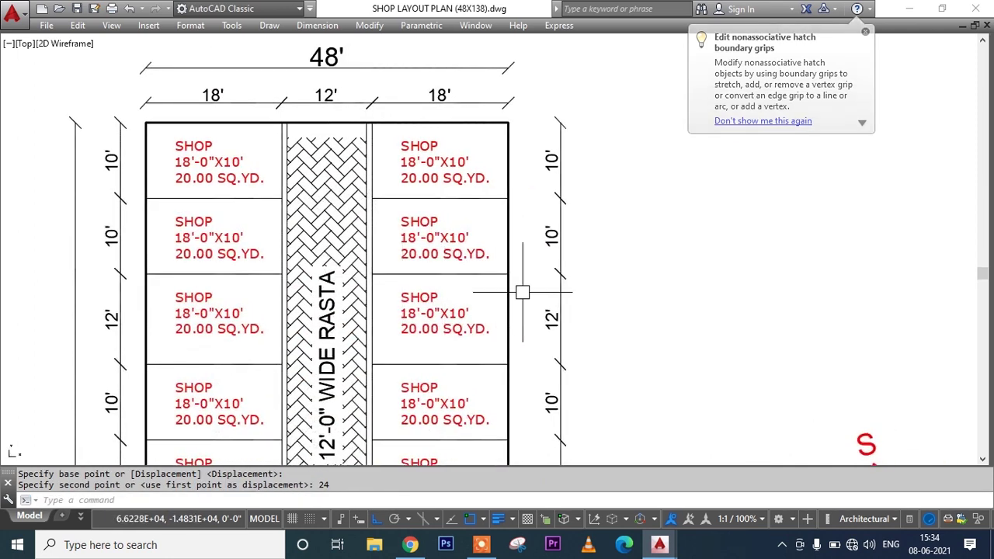
# Inspect the stretched third shop row of the unnumbered plan together with its size labels and side dimensions.
pyautogui.scroll(-3, 409, 296)
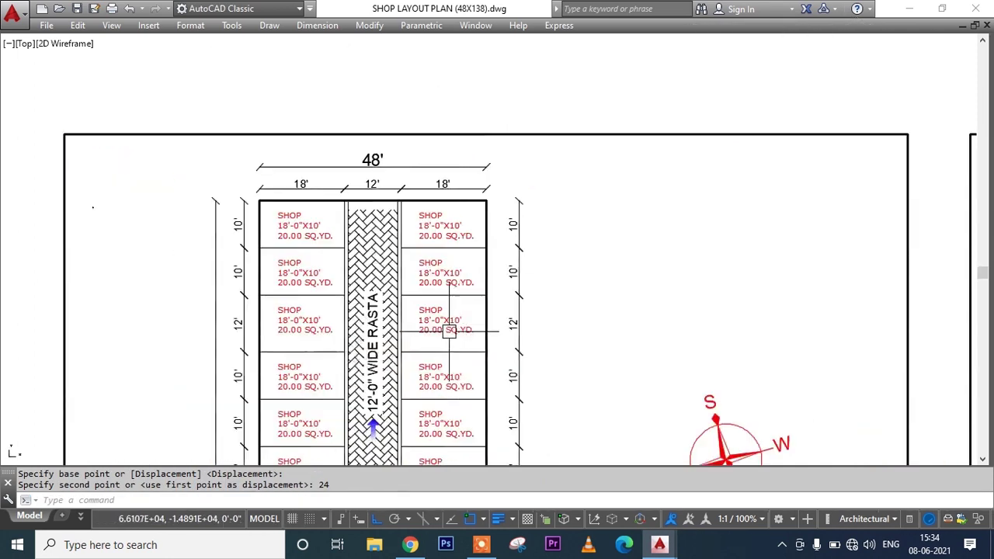
pyautogui.moveTo(566, 357); pyautogui.dragTo(575, 355, button='middle')
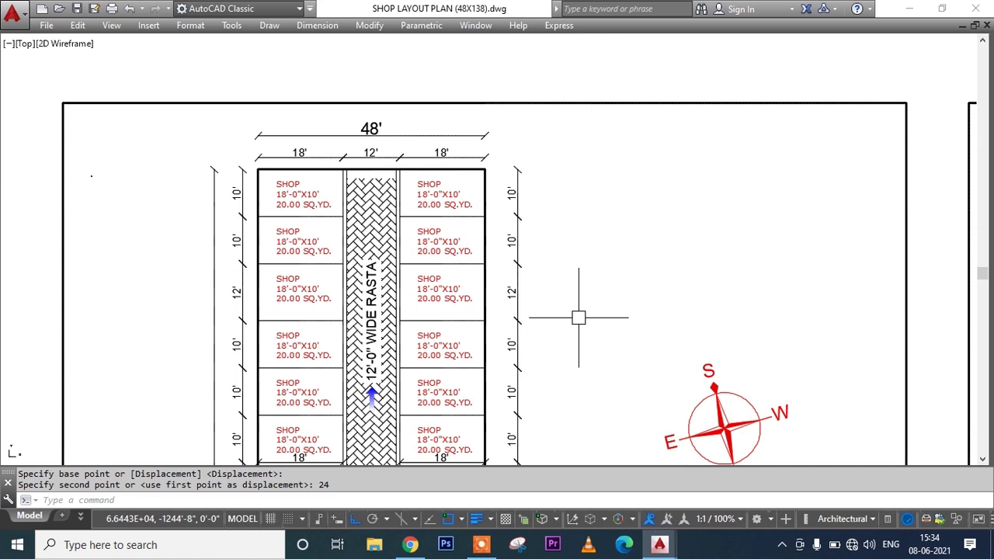
pyautogui.moveTo(565, 357); pyautogui.dragTo(550, 328, button='middle')
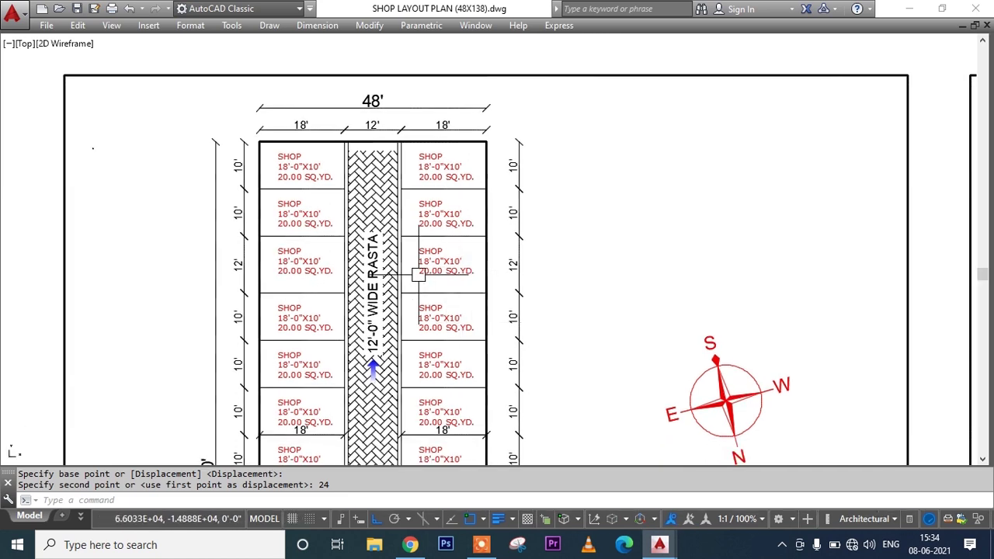
pyautogui.scroll(2, 439, 295)
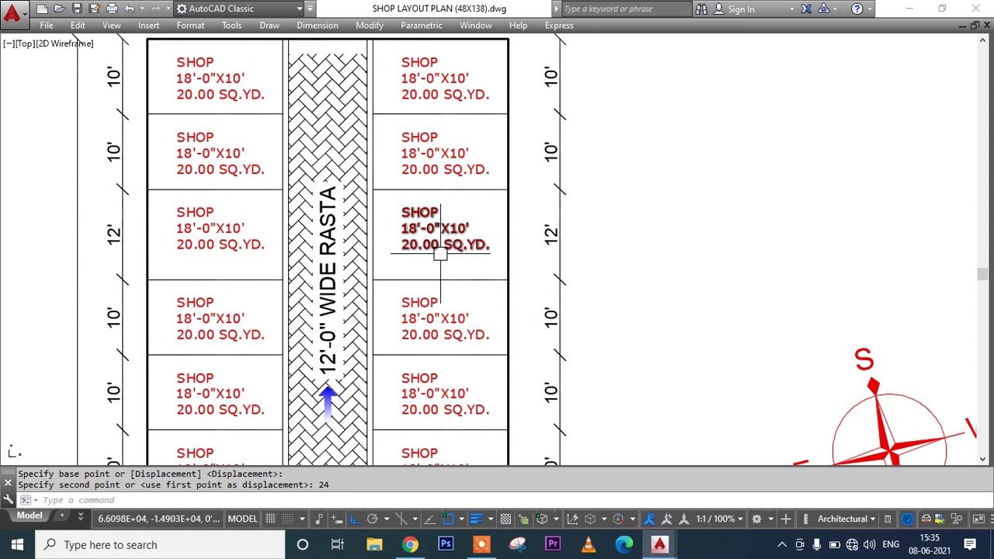
# Compare the third shop row of the unnumbered plan with the row of shops 10 and 15 on the numbered sheet.
pyautogui.scroll(-4, 449, 249)
pyautogui.moveTo(455, 240)
pyautogui.mouseDown(button='middle')
pyautogui.moveTo(423, 273)
pyautogui.moveTo(323, 261)
pyautogui.mouseUp(button='middle')
pyautogui.moveTo(528, 268); pyautogui.dragTo(411, 280, button='middle')
pyautogui.scroll(2, 744, 247)
pyautogui.scroll(2, 663, 221)
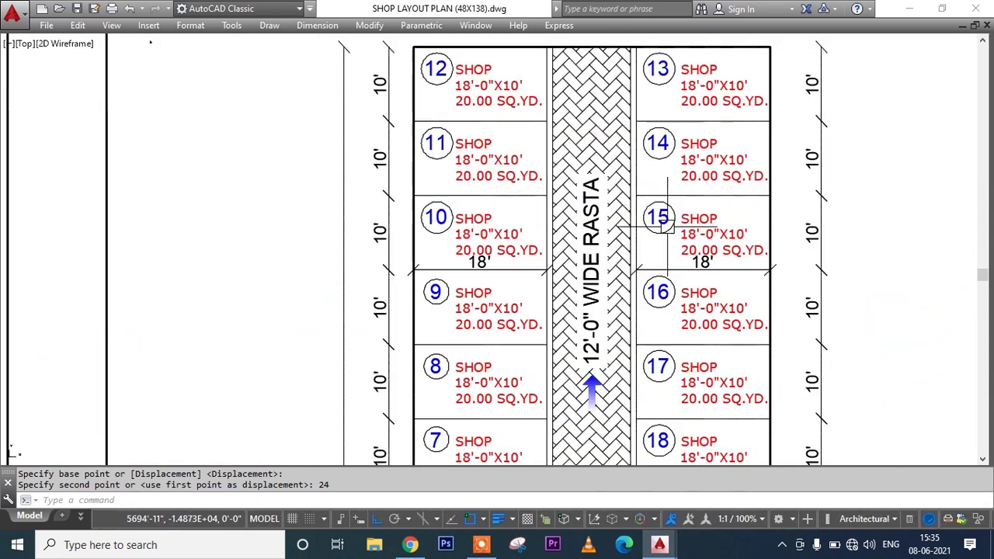
pyautogui.scroll(-4, 666, 219)
pyautogui.moveTo(512, 275); pyautogui.dragTo(630, 254, button='middle')
pyautogui.moveTo(254, 239)
pyautogui.mouseDown(button='middle')
pyautogui.moveTo(333, 235)
pyautogui.moveTo(425, 271)
pyautogui.mouseUp(button='middle')
pyautogui.scroll(2, 294, 209)
pyautogui.scroll(2, 319, 196)
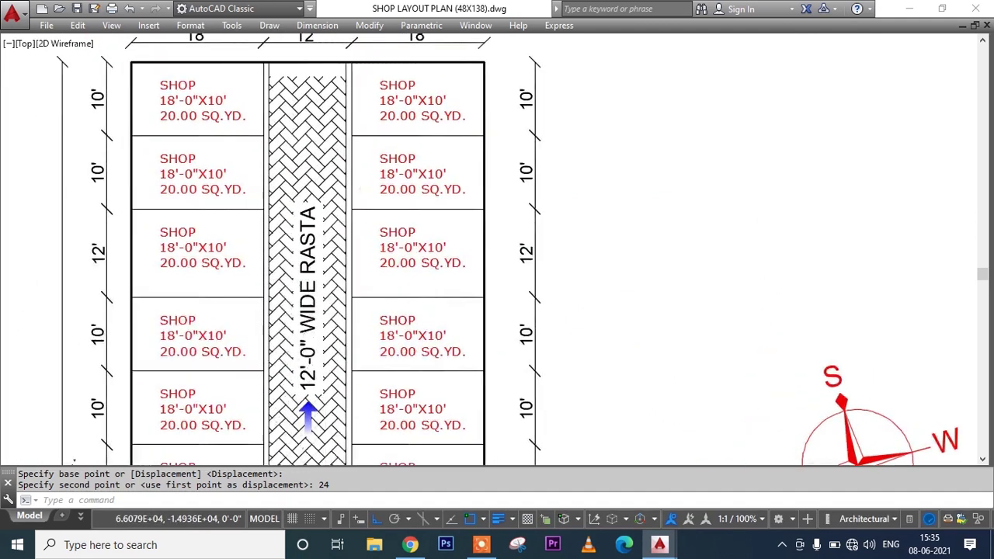
# Review the unnumbered and numbered shop layout sheets side by side in full.
pyautogui.scroll(-2, 386, 241)
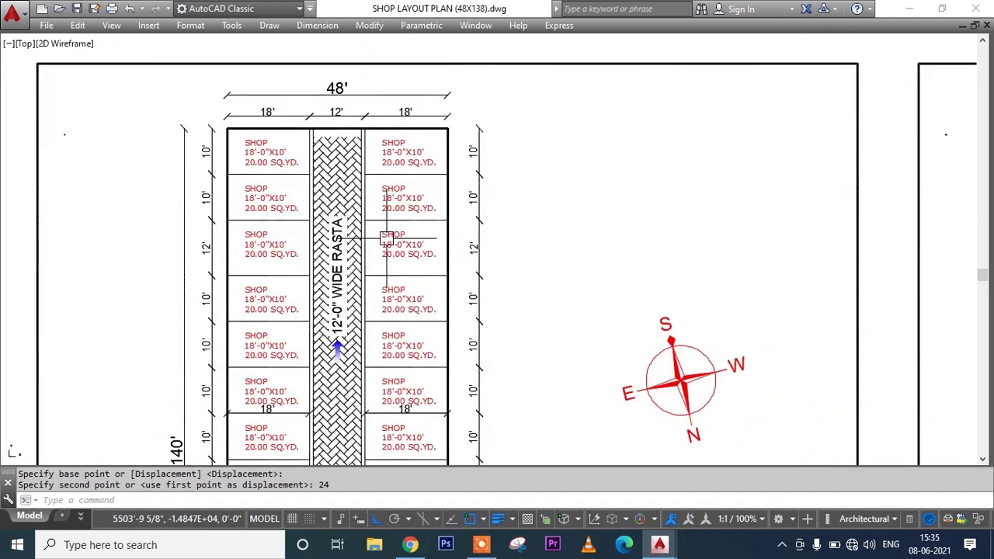
pyautogui.scroll(-2, 393, 236)
pyautogui.scroll(-2, 468, 261)
pyautogui.moveTo(493, 324)
pyautogui.mouseDown(button='middle')
pyautogui.moveTo(423, 318)
pyautogui.moveTo(407, 226)
pyautogui.mouseUp(button='middle')
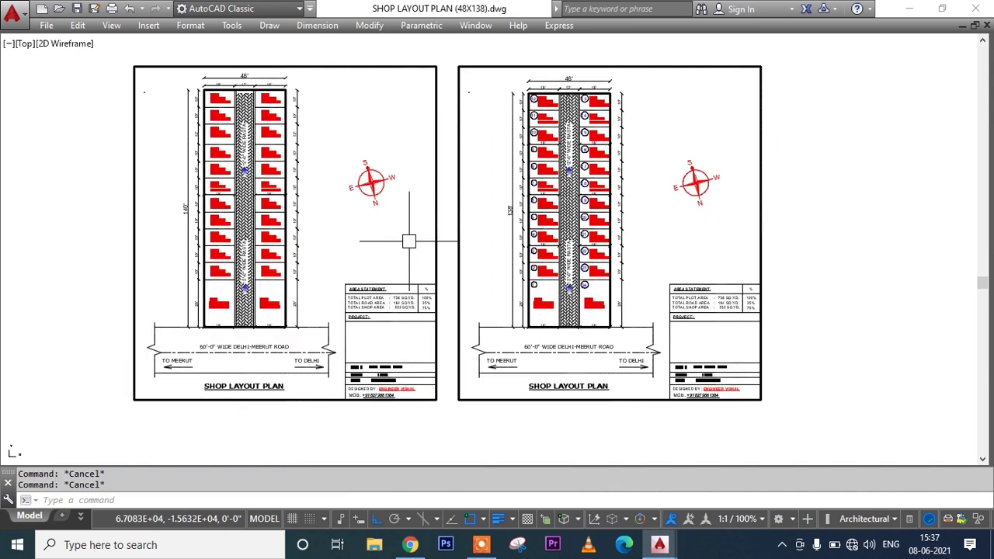
pyautogui.moveTo(496, 245); pyautogui.dragTo(435, 254, button='middle')
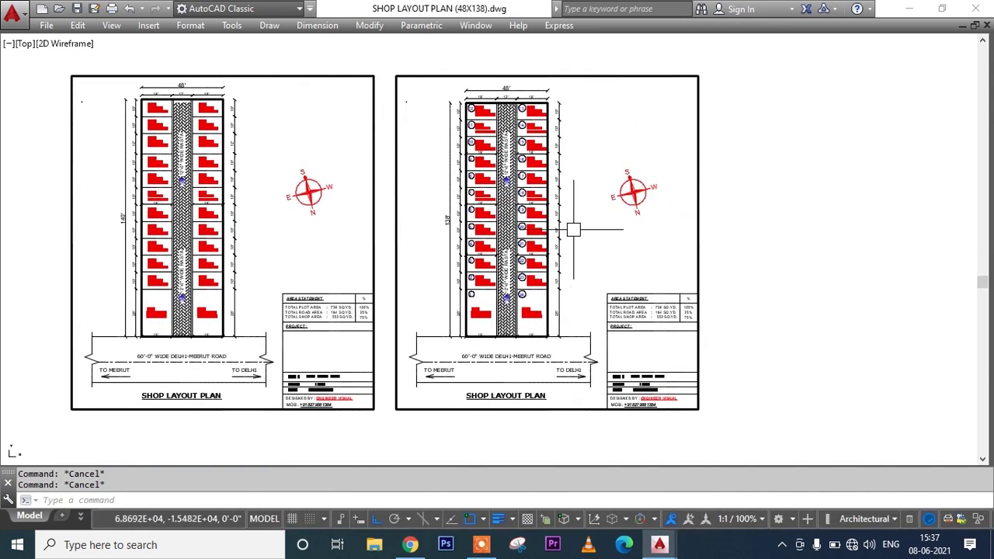
# Read the total plot, road and shop areas in the numbered sheet's area statement and relate them to the plan.
pyautogui.scroll(2, 575, 233)
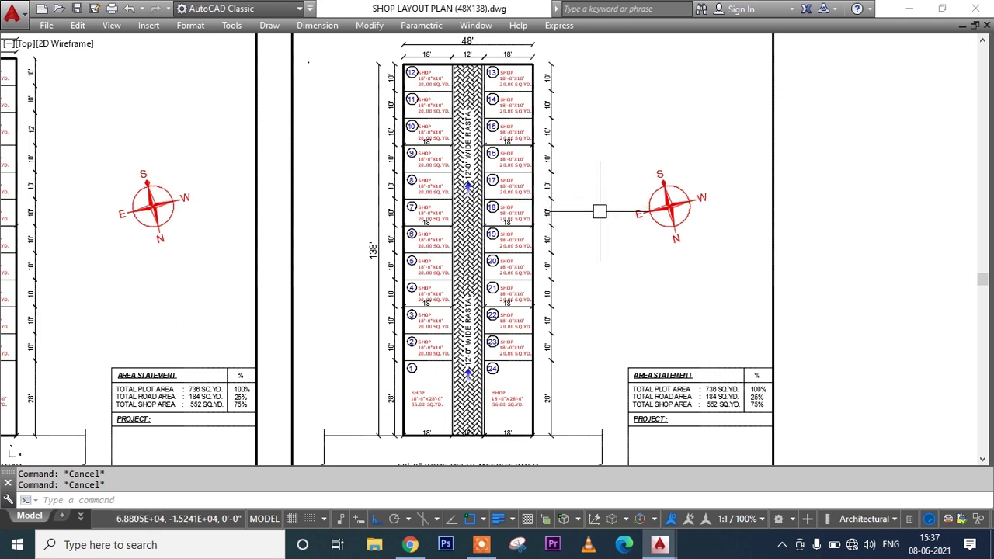
pyautogui.moveTo(636, 285); pyautogui.dragTo(584, 212, button='middle')
pyautogui.scroll(2, 631, 329)
pyautogui.scroll(2, 630, 326)
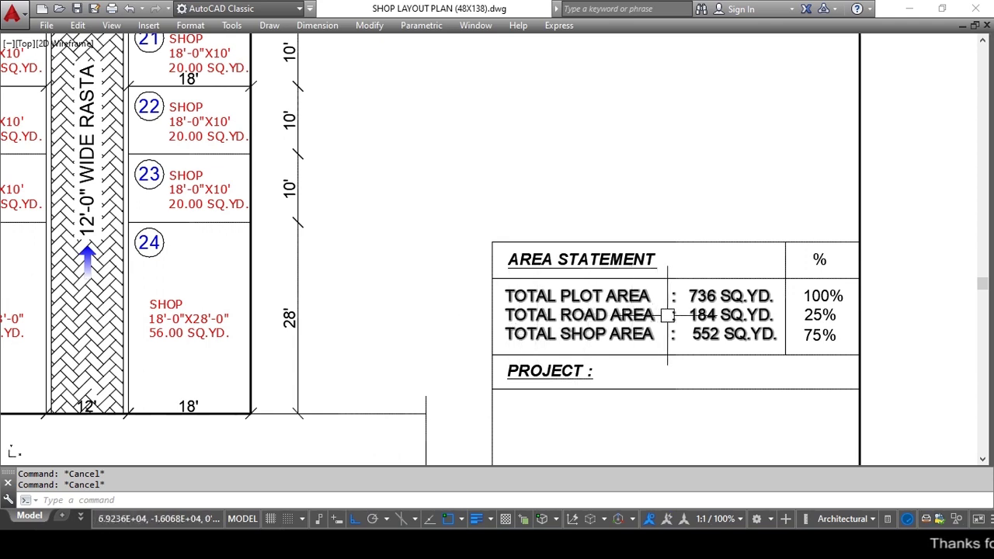
pyautogui.scroll(-2, 710, 317)
pyautogui.moveTo(508, 268); pyautogui.dragTo(549, 321, button='middle')
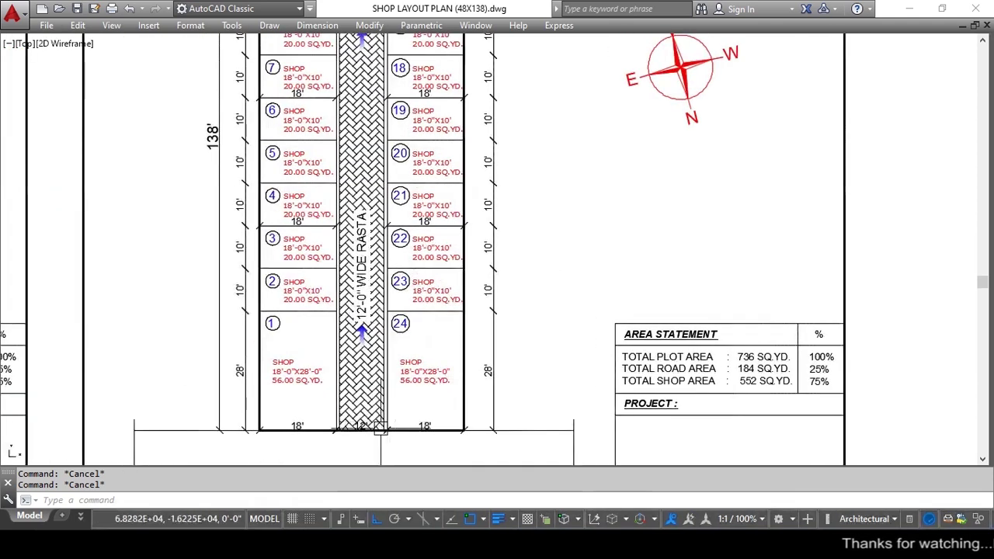
pyautogui.scroll(-2, 380, 426)
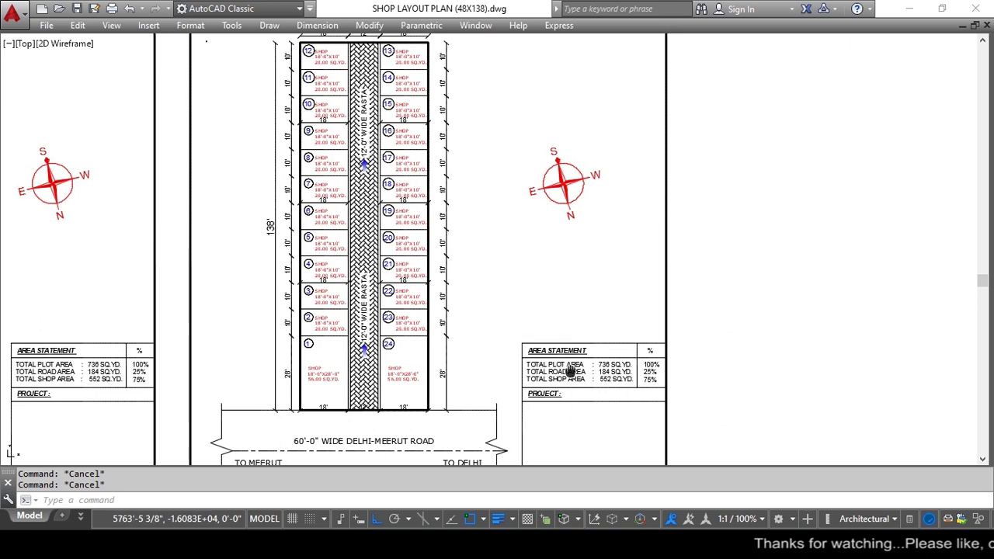
pyautogui.scroll(4, 571, 371)
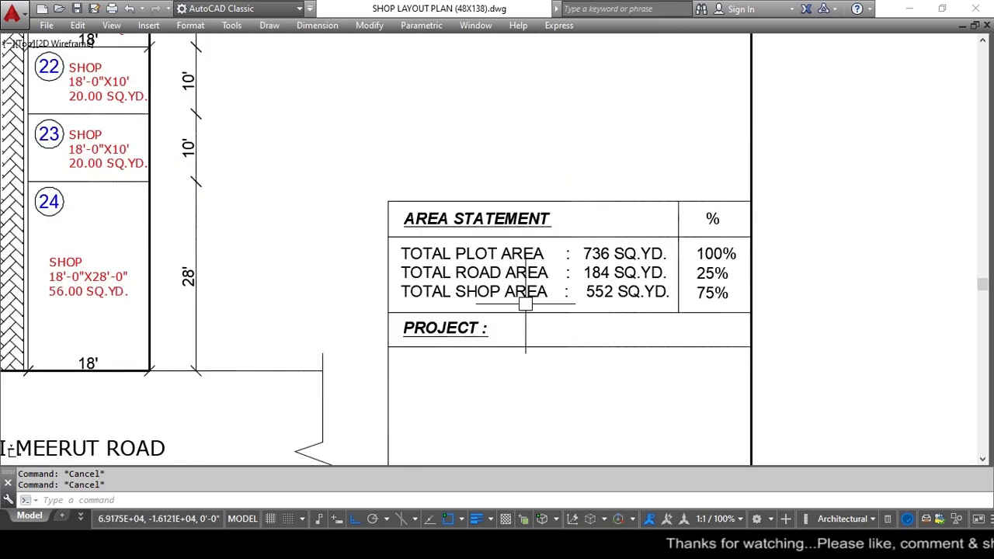
# Examine the road and shop area percentages in the area statement against the passage and shops of the numbered layout.
pyautogui.scroll(-4, 533, 333)
pyautogui.moveTo(469, 198); pyautogui.dragTo(516, 279, button='middle')
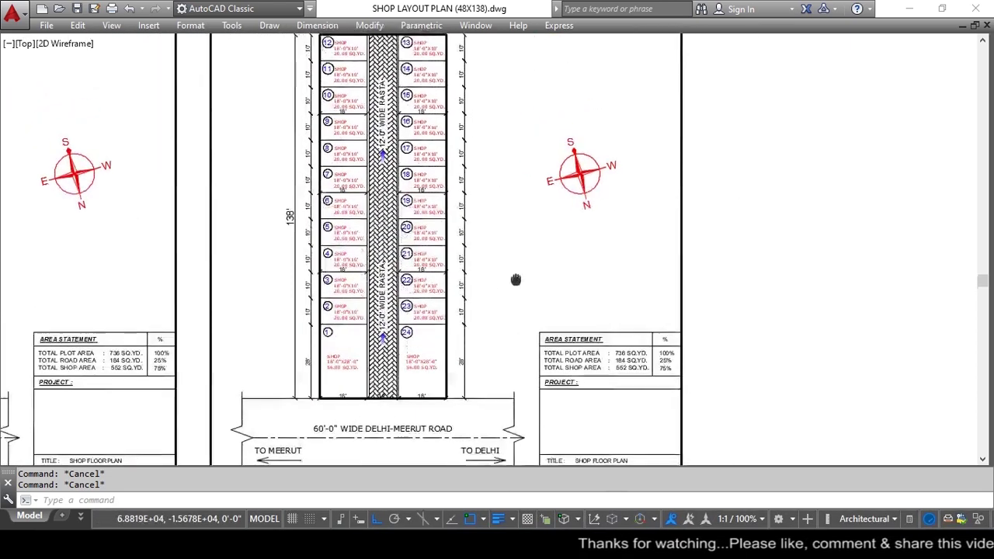
pyautogui.moveTo(347, 153); pyautogui.dragTo(347, 185, button='middle')
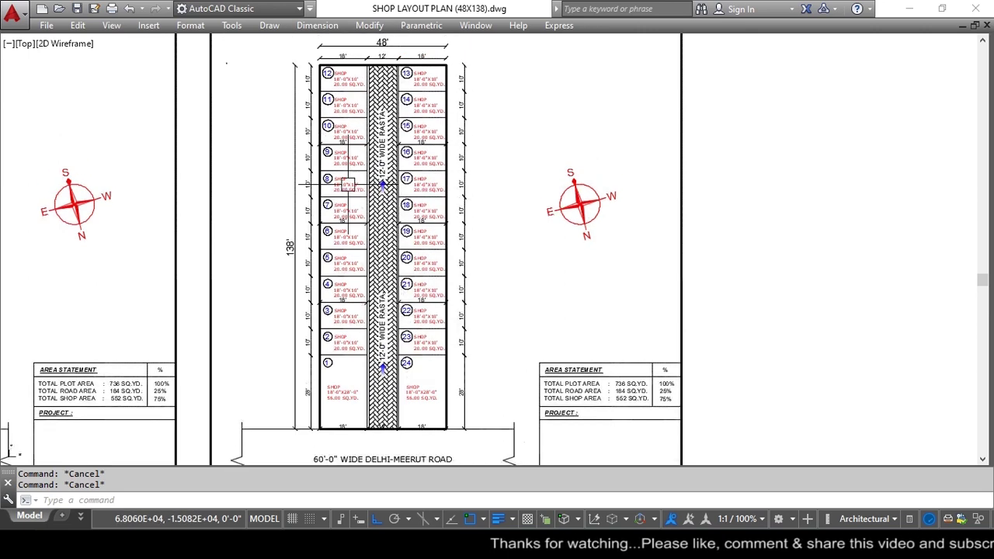
pyautogui.moveTo(513, 298); pyautogui.dragTo(514, 275, button='middle')
pyautogui.scroll(2, 702, 391)
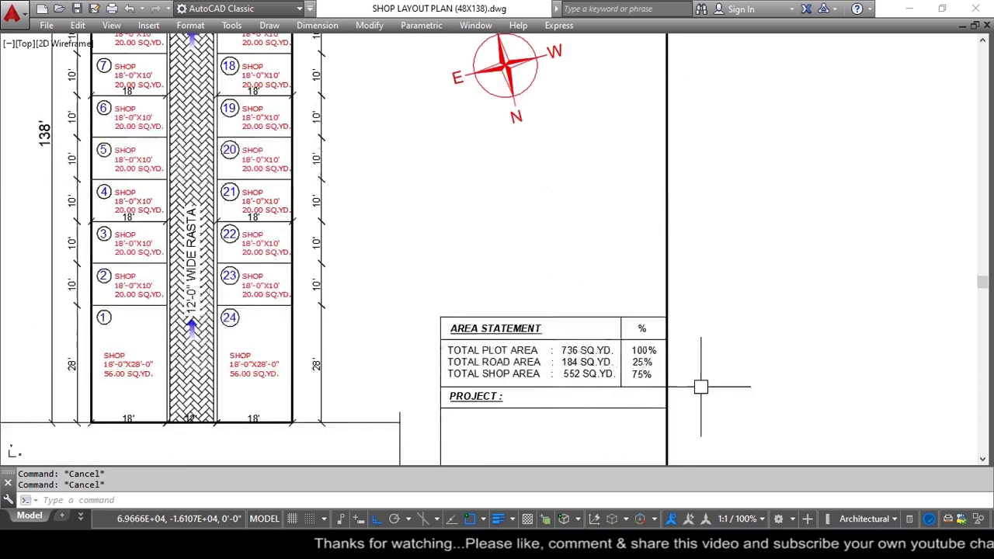
pyautogui.scroll(2, 659, 371)
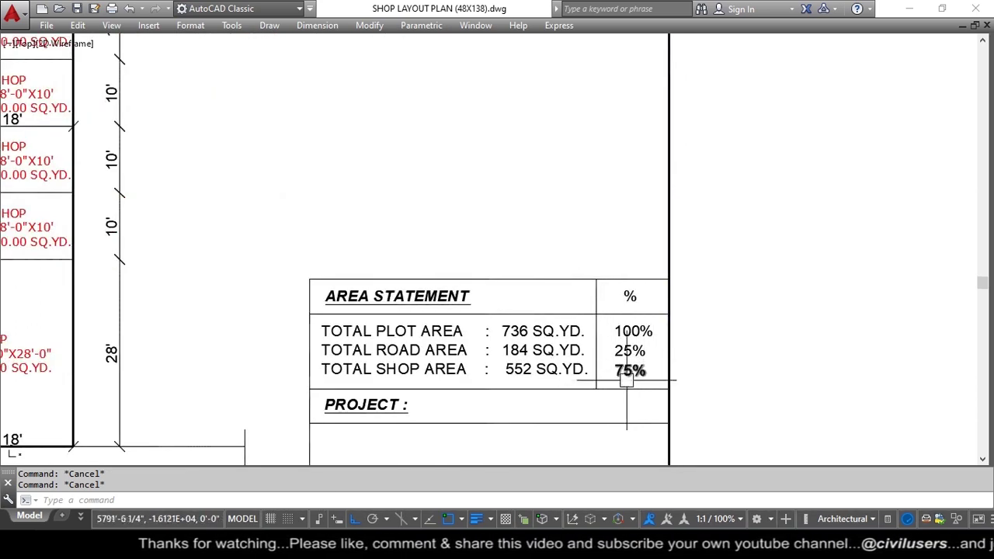
pyautogui.scroll(-6, 627, 381)
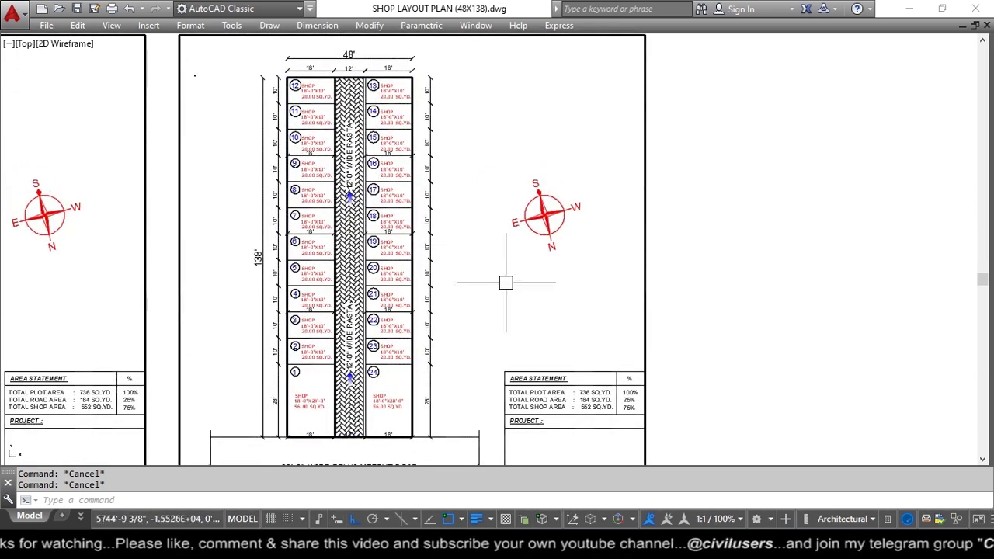
pyautogui.scroll(4, 572, 311)
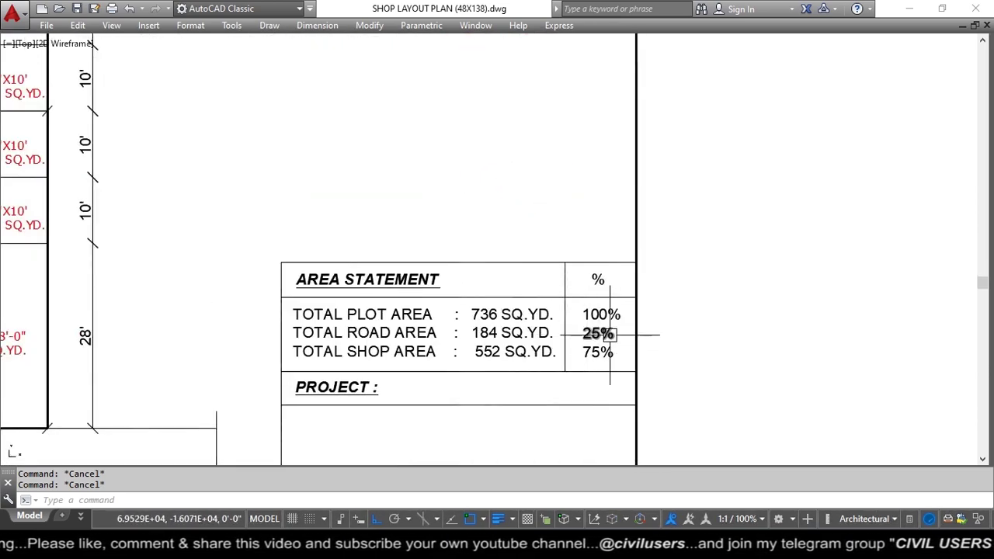
pyautogui.scroll(-5, 641, 334)
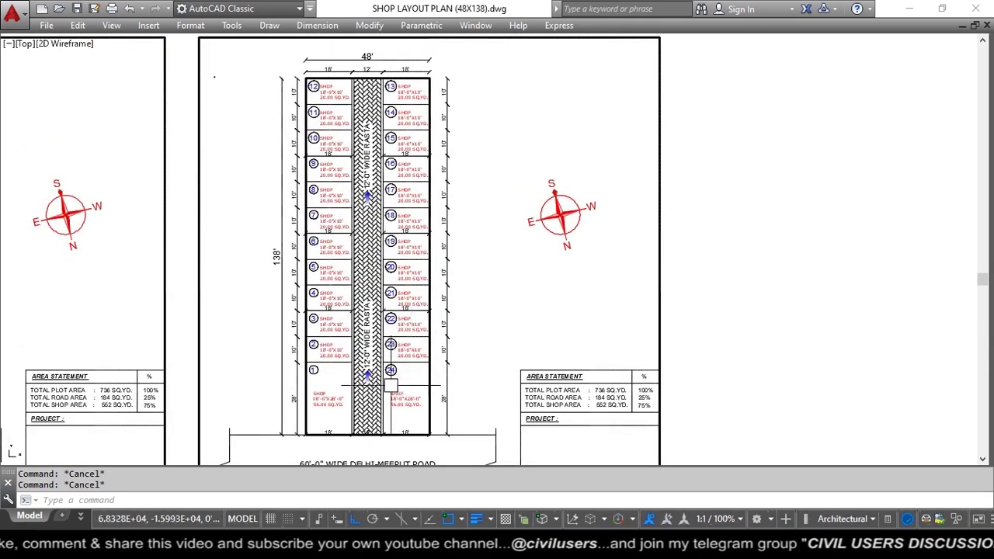
# View both shop layout sheets once more and return to the numbered plan with its compass and area statement.
pyautogui.moveTo(483, 313); pyautogui.dragTo(569, 267, button='middle')
pyautogui.scroll(-2, 572, 265)
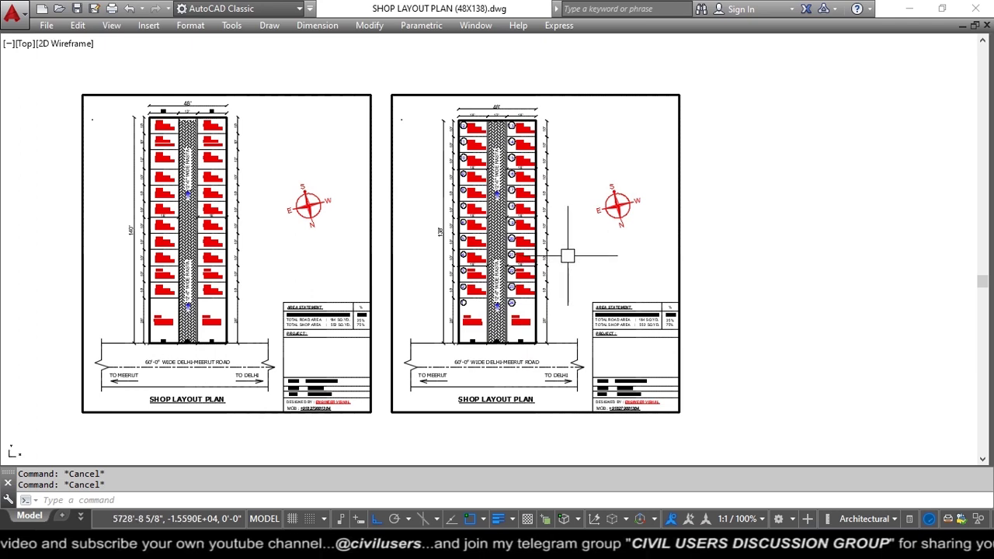
pyautogui.scroll(3, 568, 255)
pyautogui.moveTo(602, 259)
pyautogui.mouseDown(button='middle')
pyautogui.moveTo(612, 262)
pyautogui.moveTo(612, 240)
pyautogui.mouseUp(button='middle')
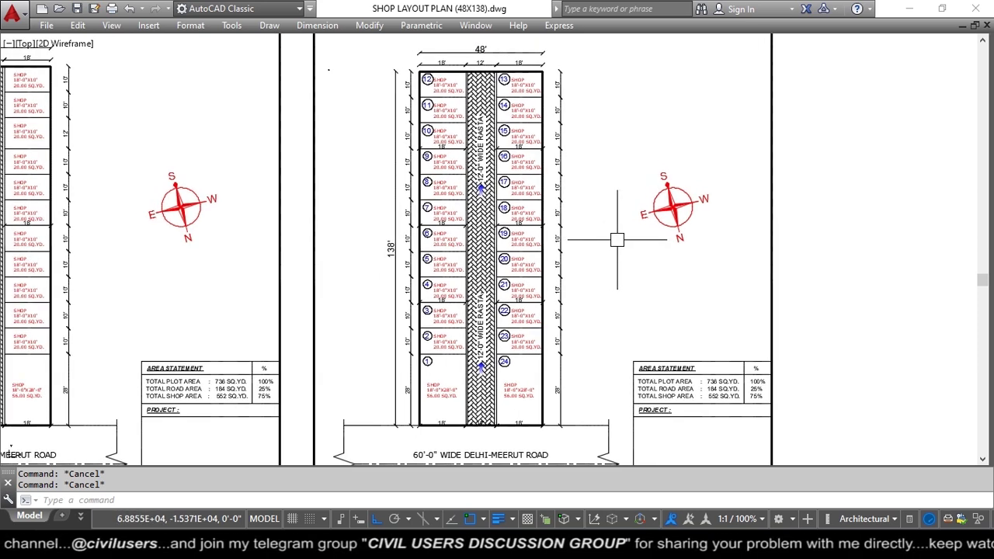